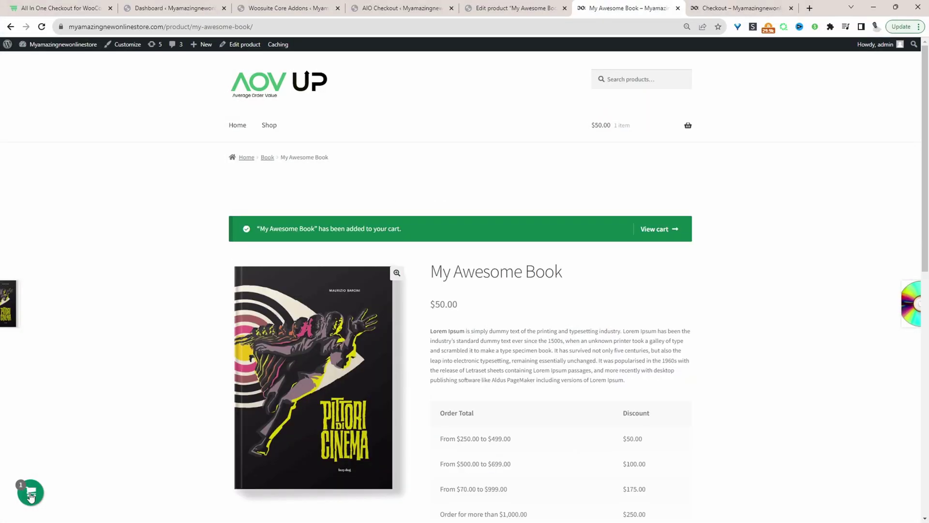
Proceed to checkout from the side cart holding My Awesome Book.
left_click(110, 487)
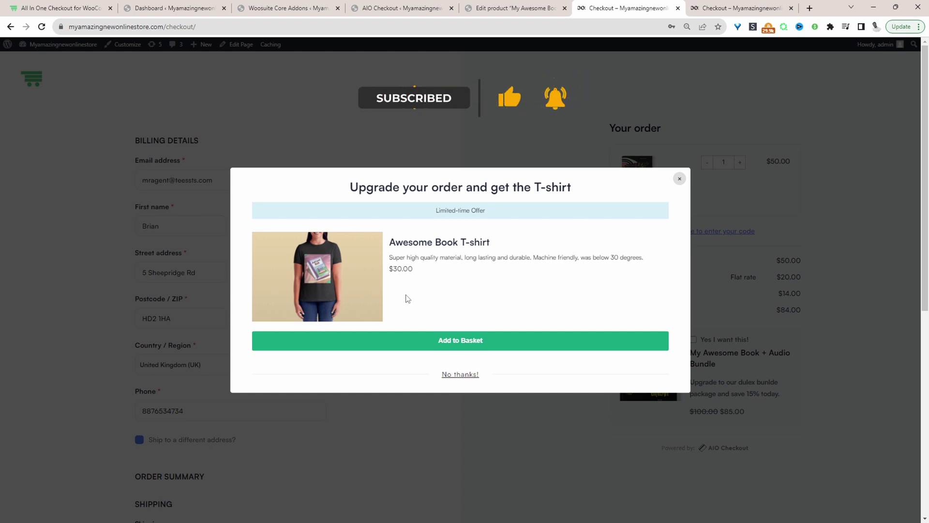
Decline the $30.00 T-shirt upsell, accept the Audio Bundle bump, then switch to the Dashboard tab.
left_click(459, 375)
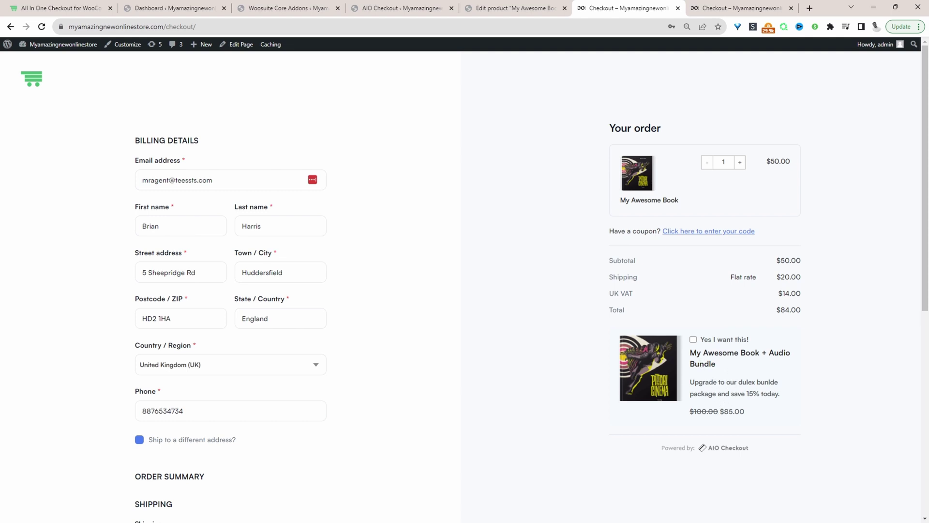
left_click(693, 340)
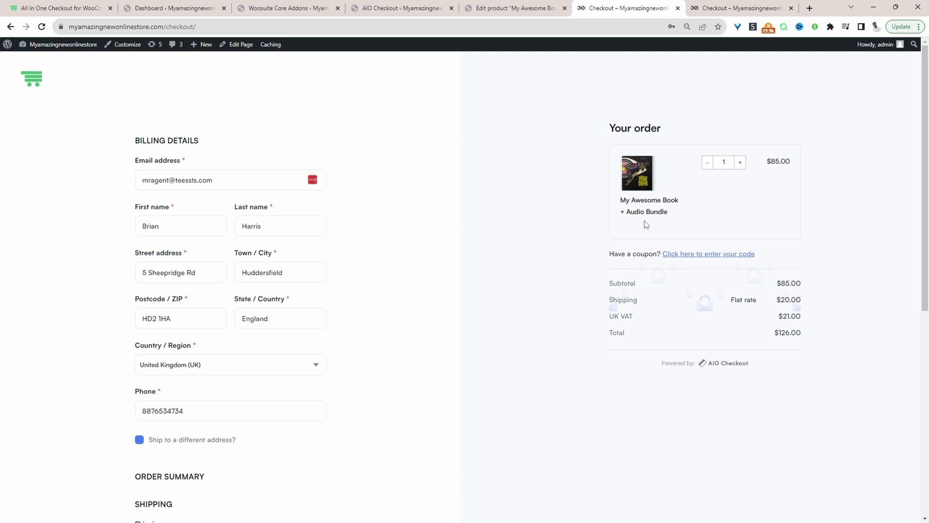
left_click(64, 8)
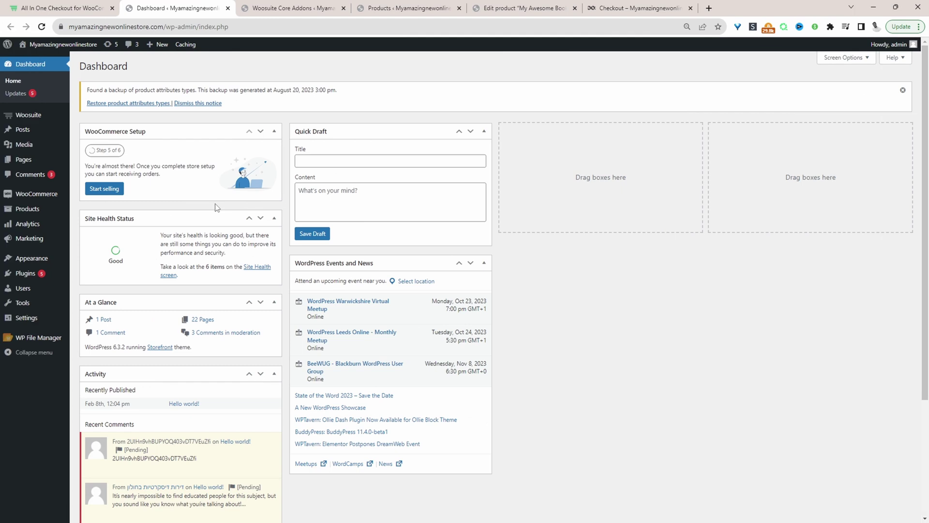
Move from the Woosuite Addons tab to the Products search results for 'awesome'.
mouse_move(67, 275)
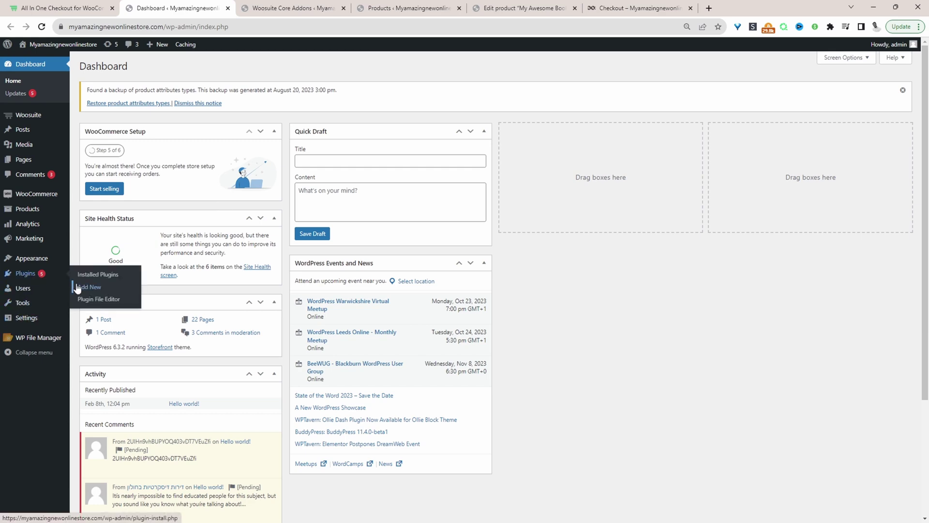
left_click(291, 8)
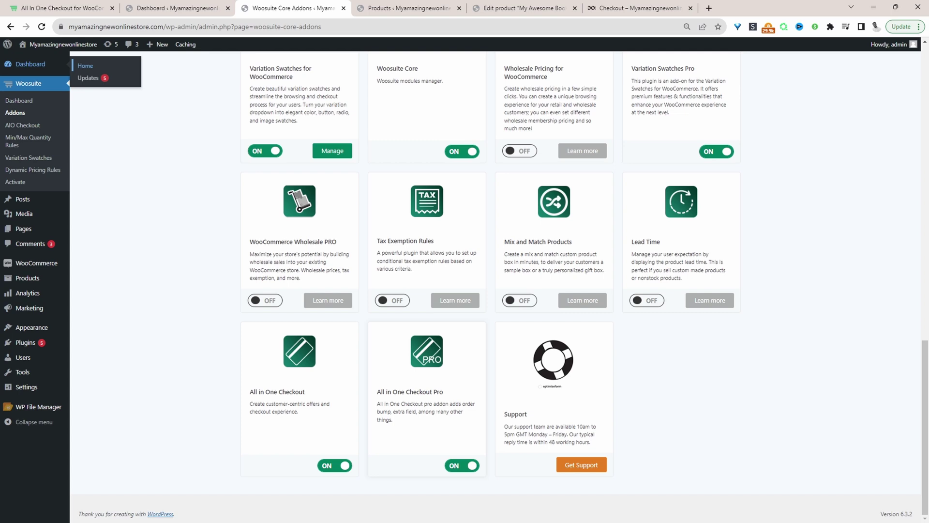
key("ctrl+Tab")
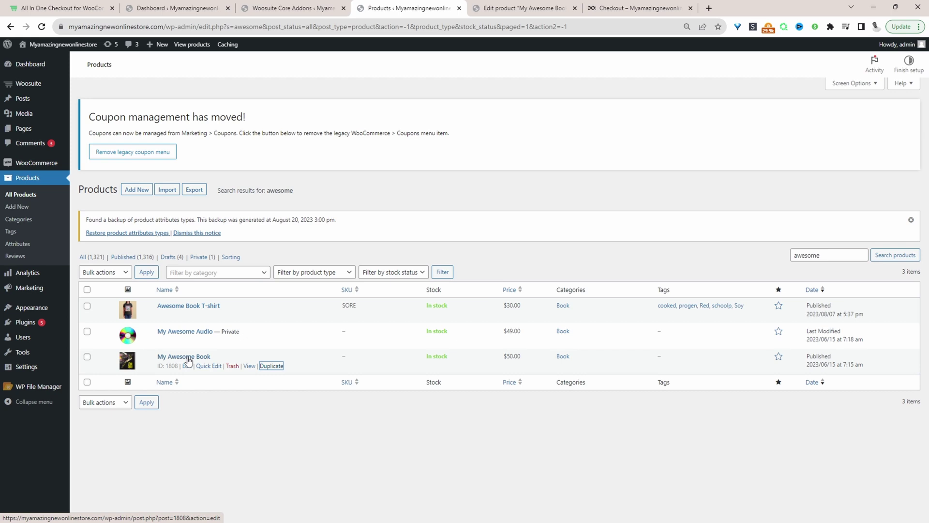
Quick-edit My Awesome Book + Audio Bundle, changing its price from 50 to 100.
left_click(213, 307)
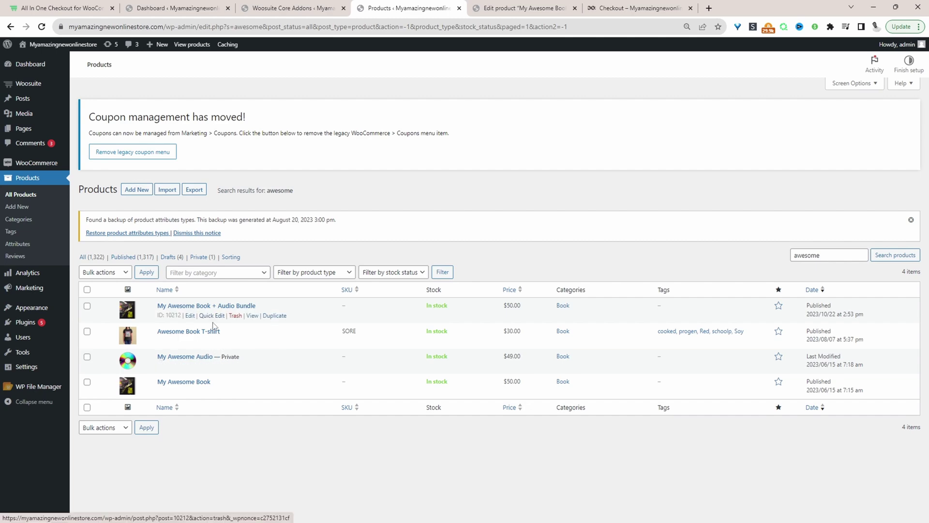
left_click(212, 318)
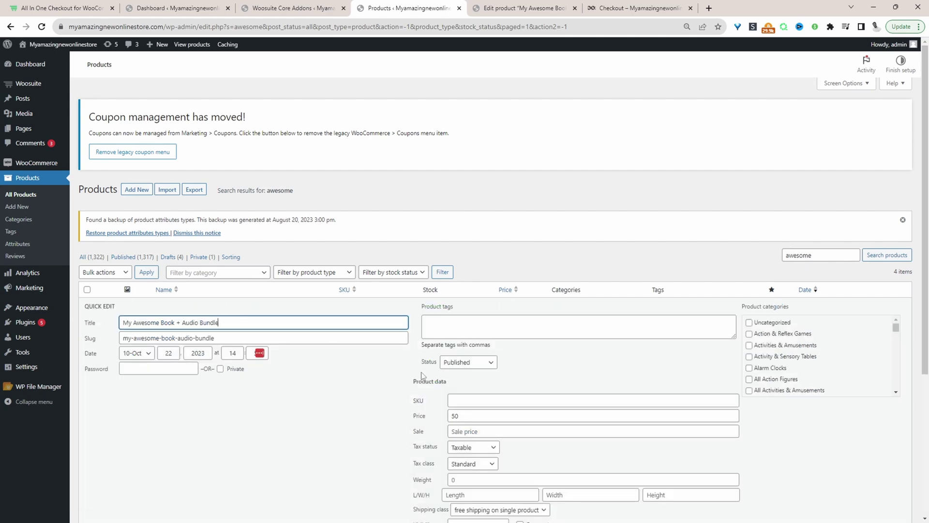
scroll(435, 357, "down", 4)
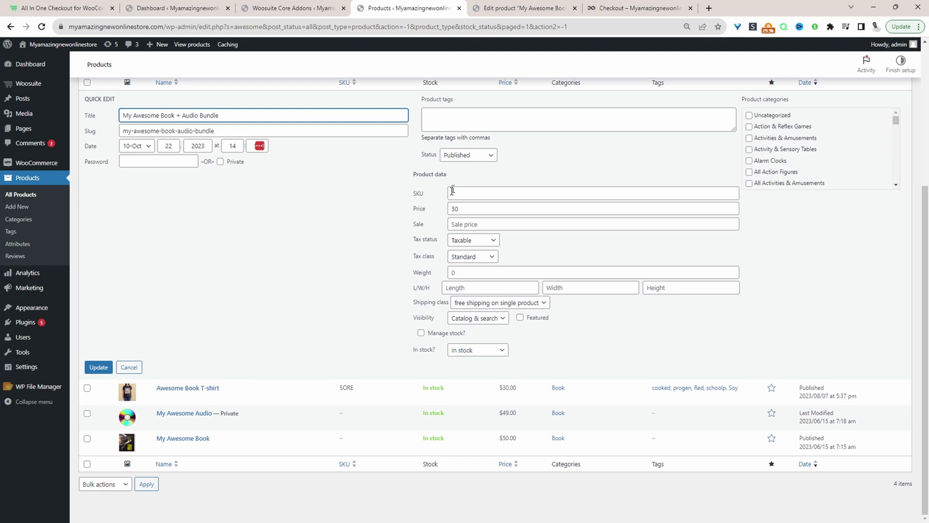
left_click(420, 216)
type("100")
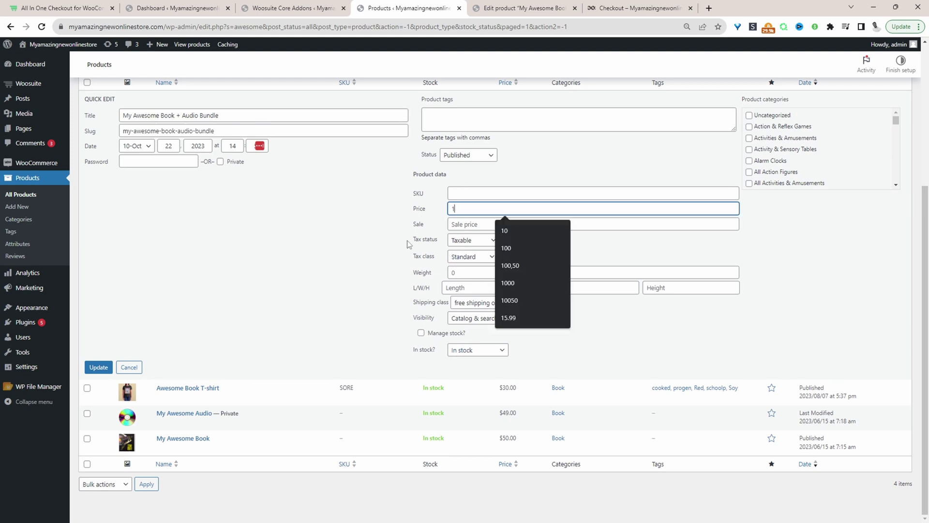
left_click(107, 364)
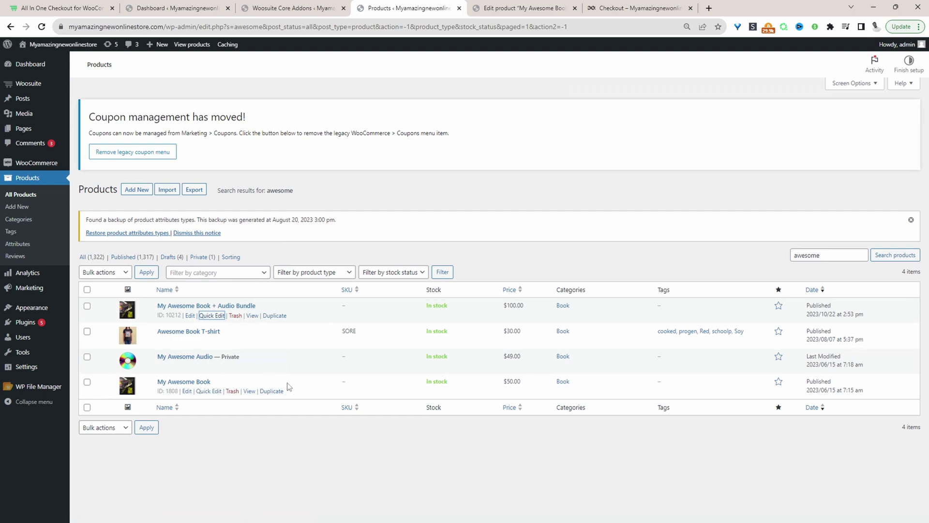
mouse_move(45, 85)
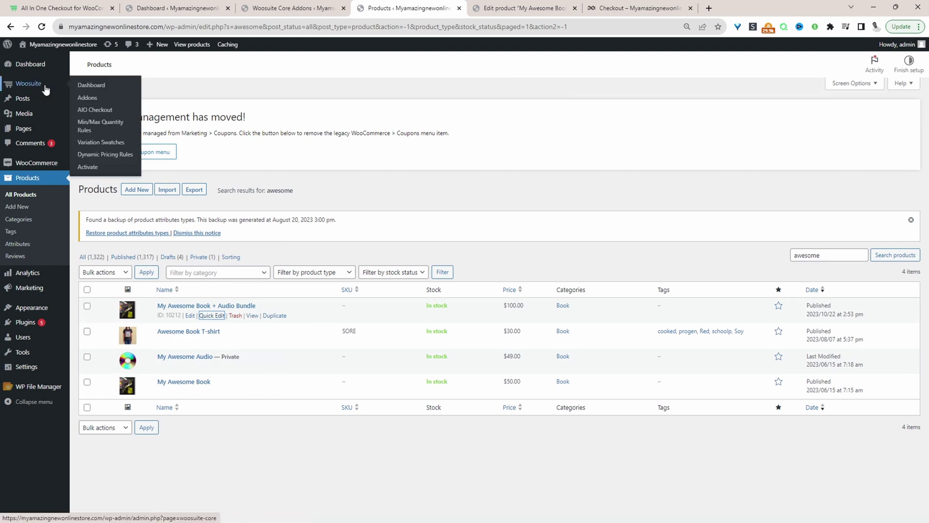
Create an Order bump campaign named 'Awesome book' from the AIO Checkout Campaigns page.
left_click(97, 111)
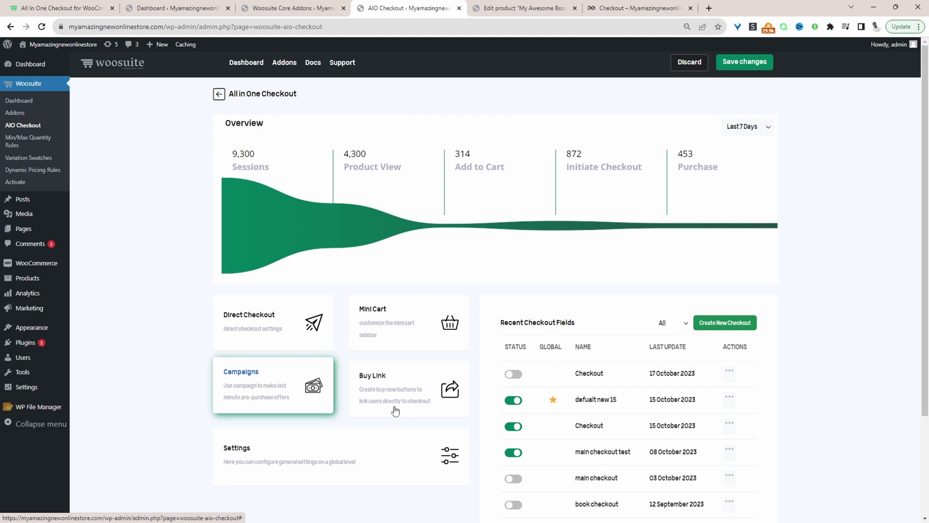
left_click(262, 394)
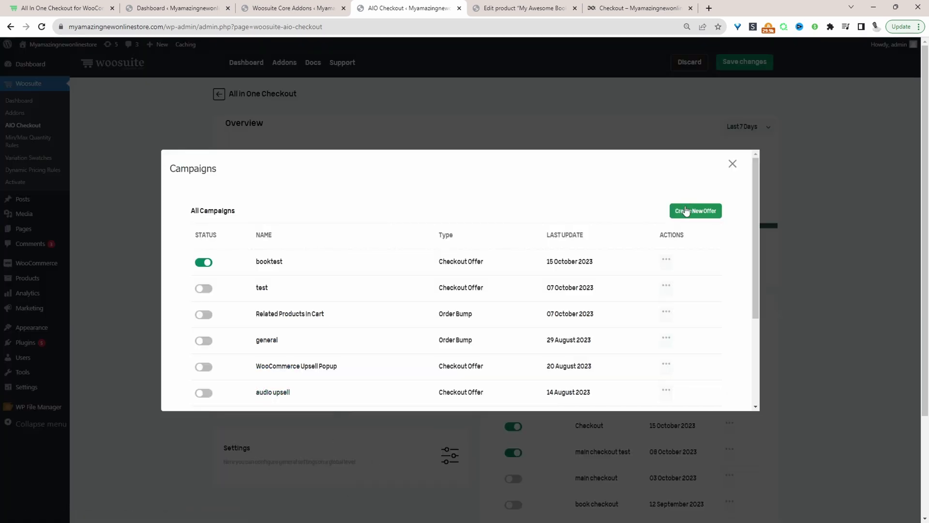
left_click(685, 211)
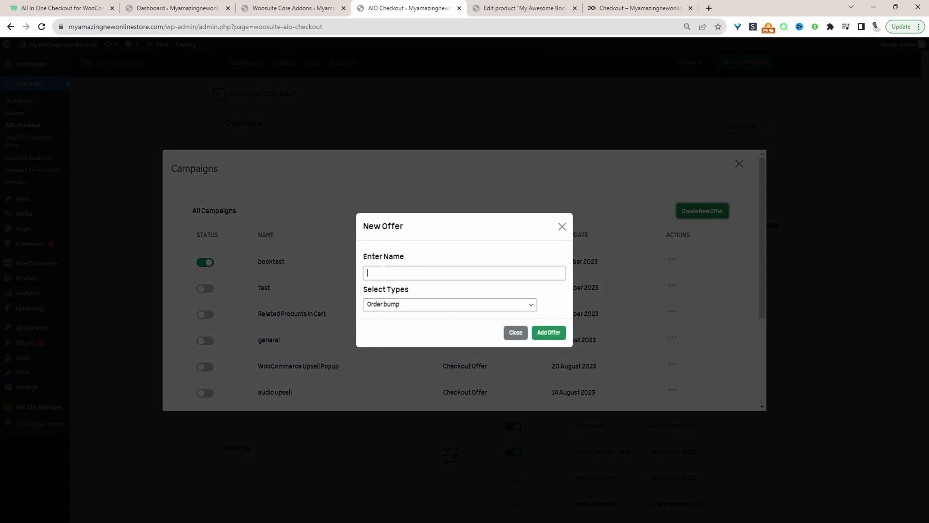
left_click(368, 272)
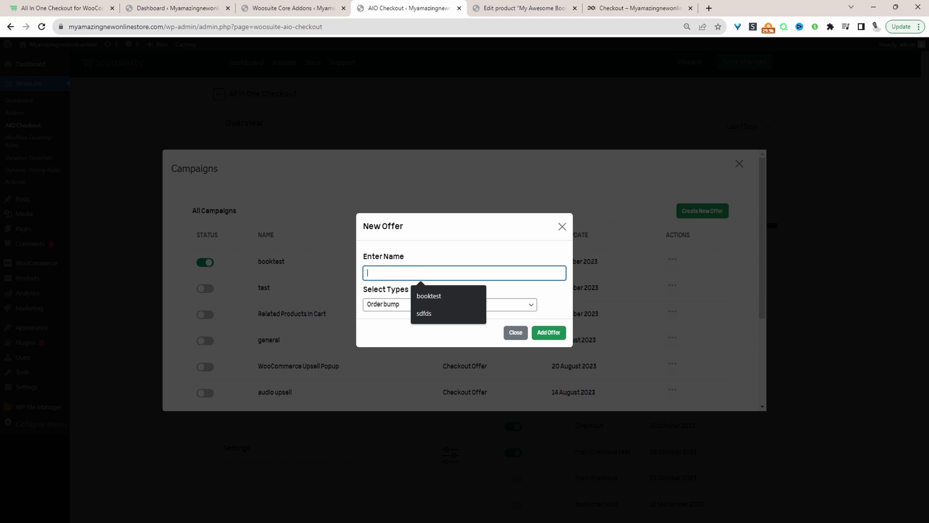
type("Awesome ")
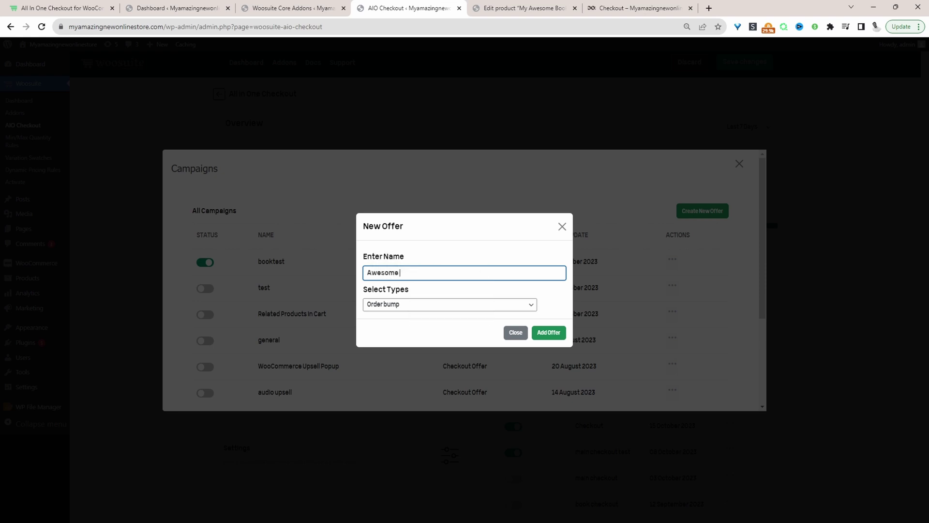
type("book")
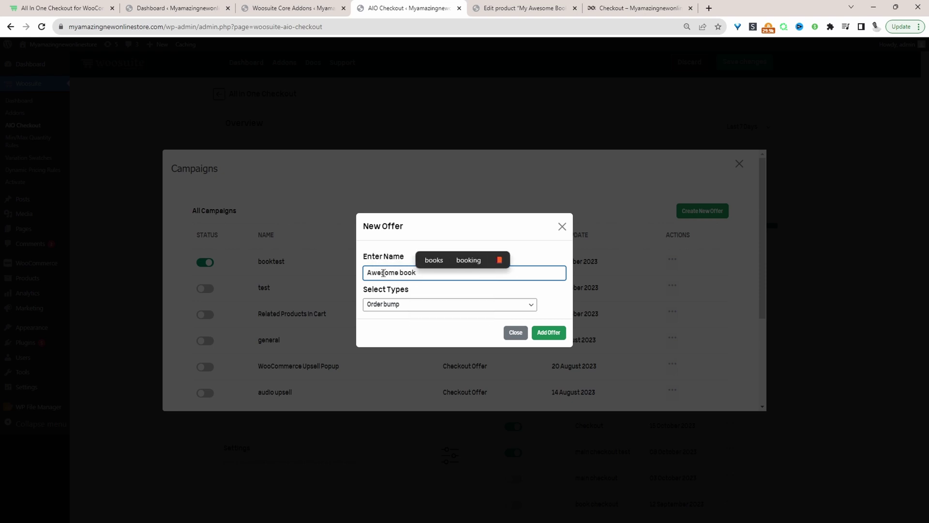
left_click(406, 305)
left_click(406, 305)
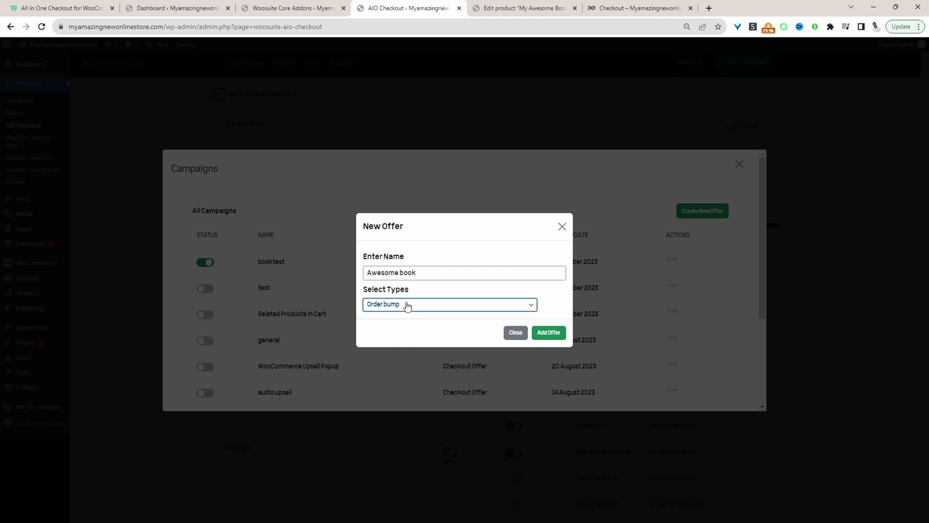
left_click(546, 333)
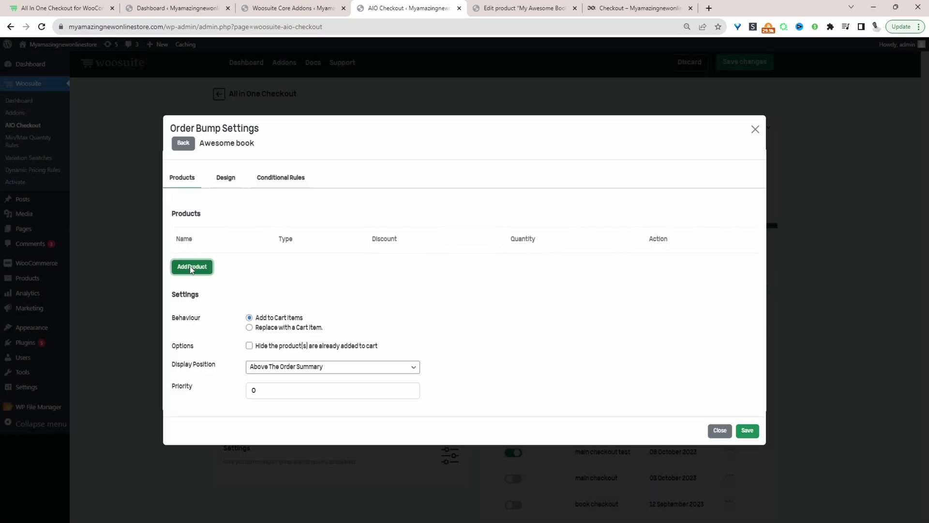
left_click(191, 266)
Add My Awesome Book + Audio Bundle as the bump's offered product.
left_click(403, 289)
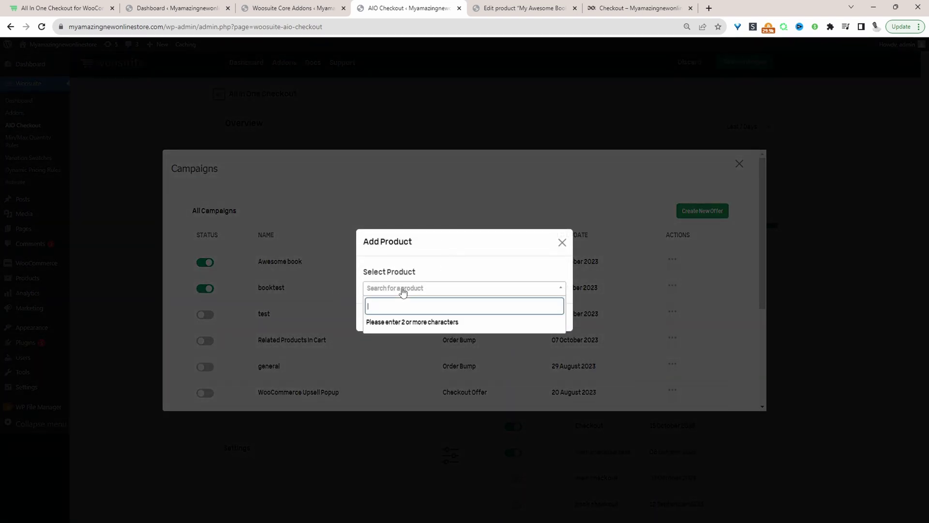
type("aweso")
left_click(407, 322)
left_click(547, 317)
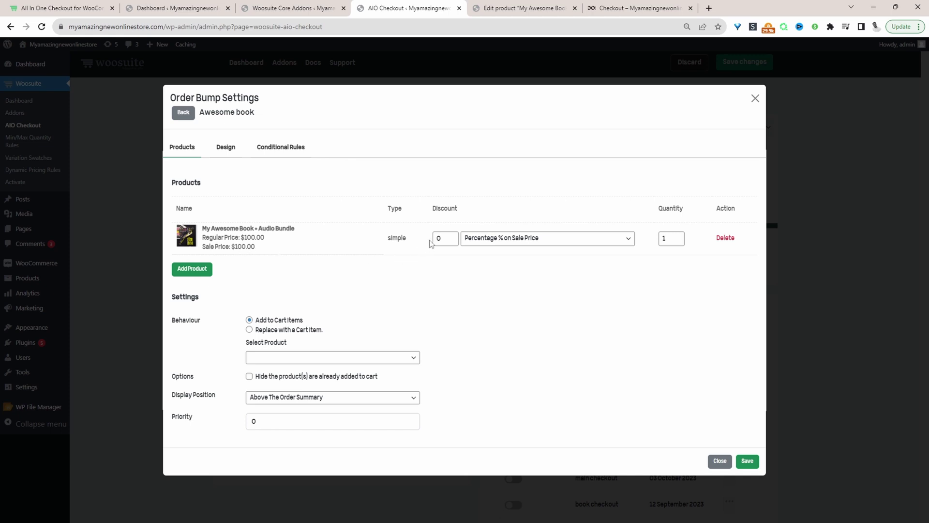
Set the bump discount to 15% of the regular price.
left_click(470, 238)
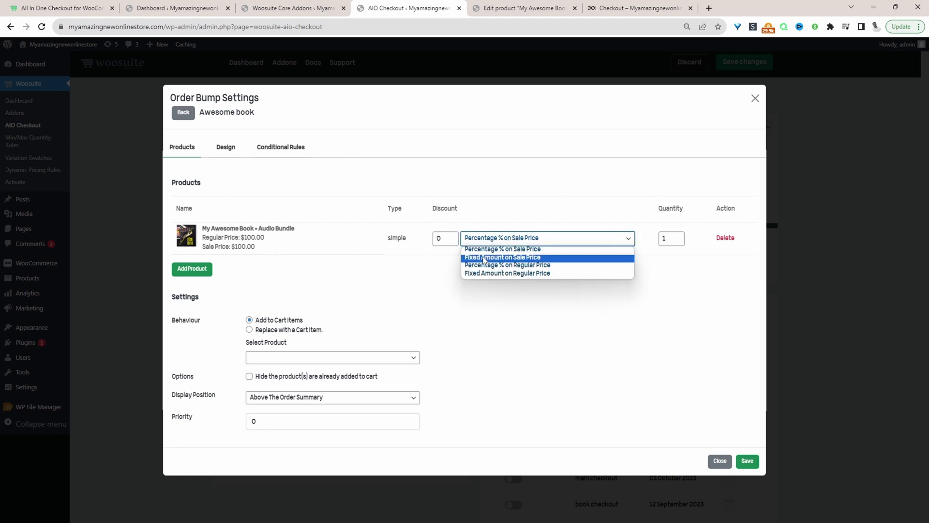
left_click(450, 238)
key("shift+Tab")
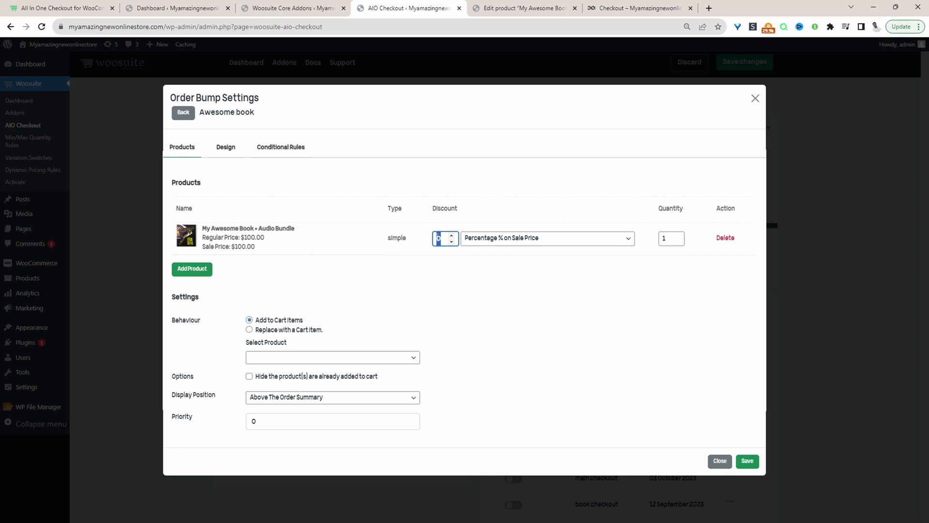
type("15")
left_click(542, 238)
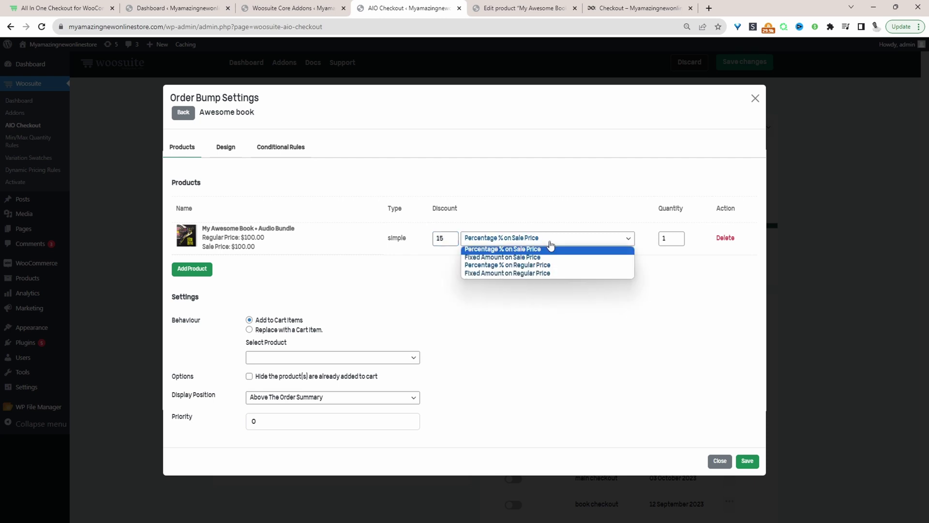
left_click(542, 266)
Make the bump replace My Awesome Book and display it below the order summary.
left_click(249, 329)
left_click(332, 357)
type("awe")
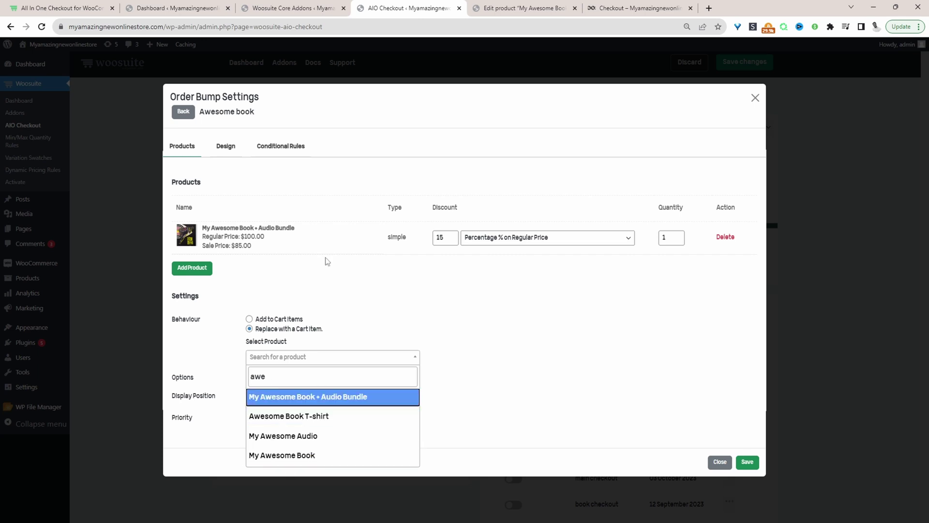
left_click(278, 456)
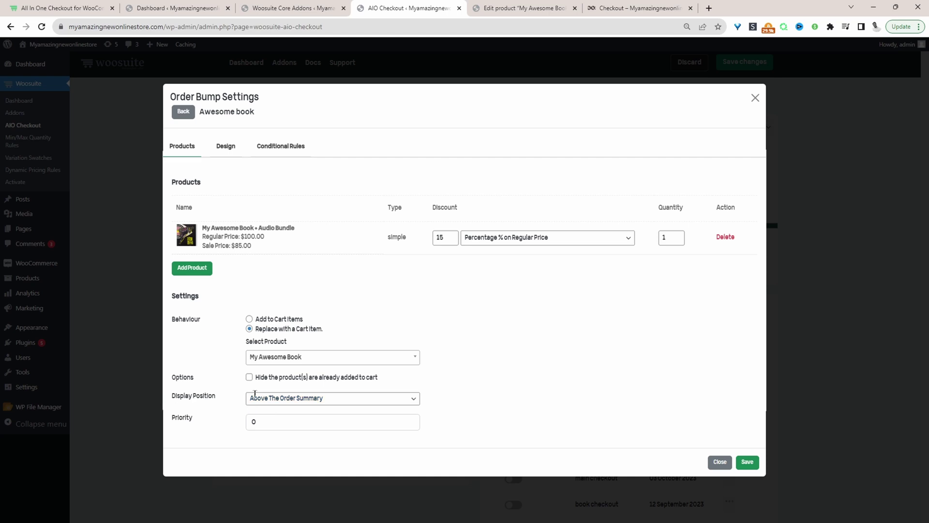
left_click(317, 398)
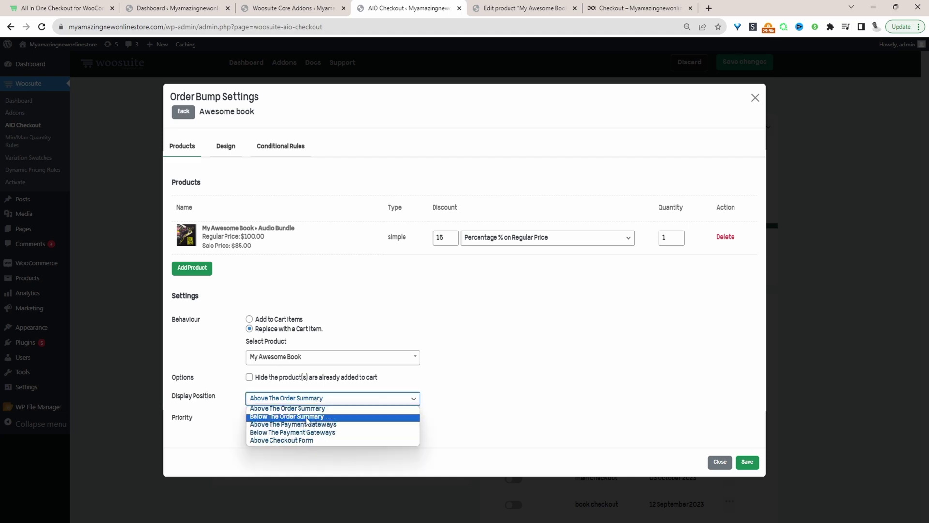
left_click(306, 417)
key("Tab")
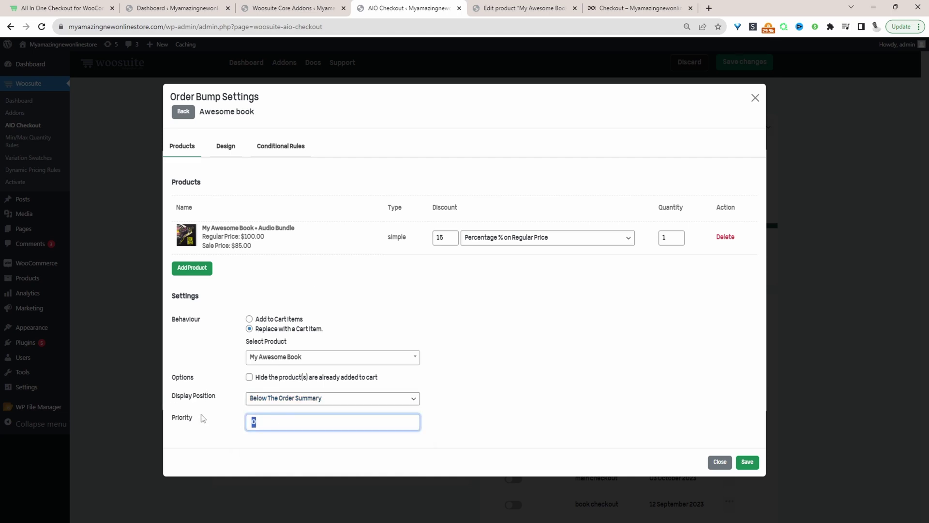
Set the offer description 'Upgrade to our dulex bunlde package and save 15% today.' and CTA 'Yes I want this!'.
left_click(232, 149)
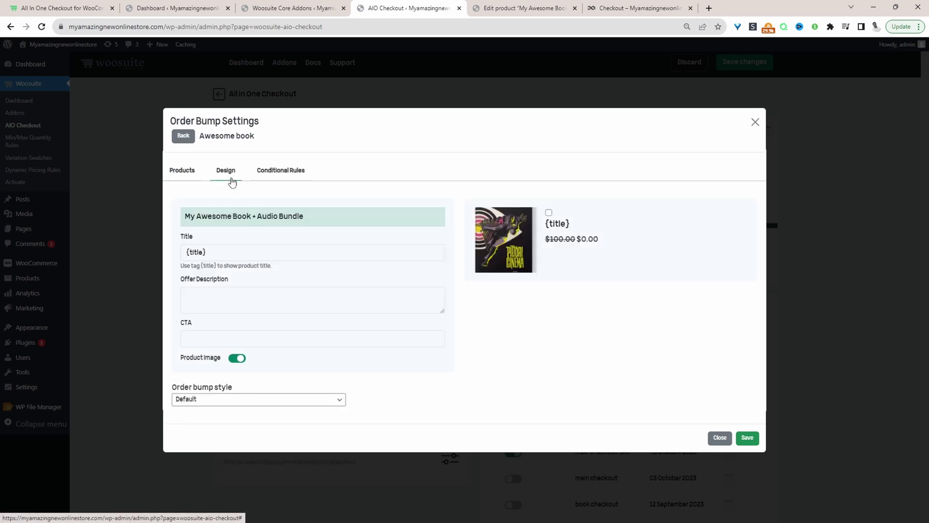
left_click(240, 254)
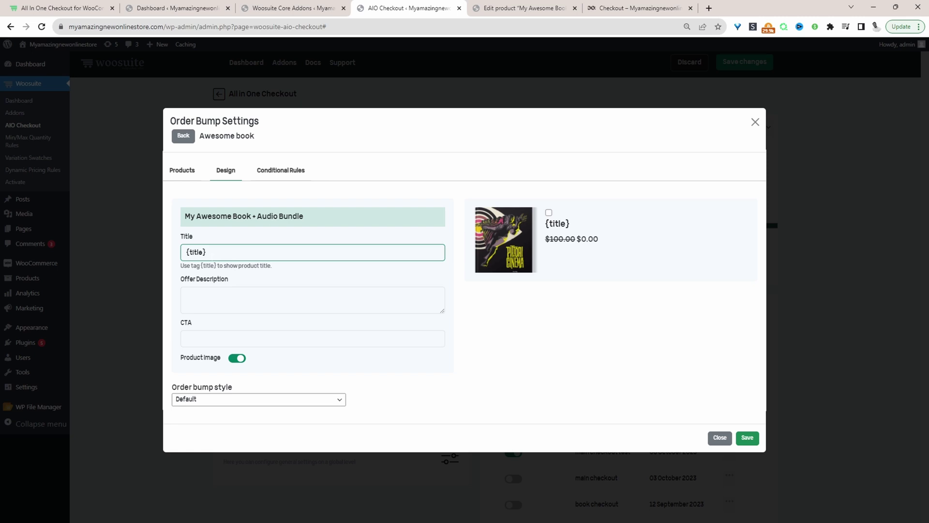
left_click(230, 305)
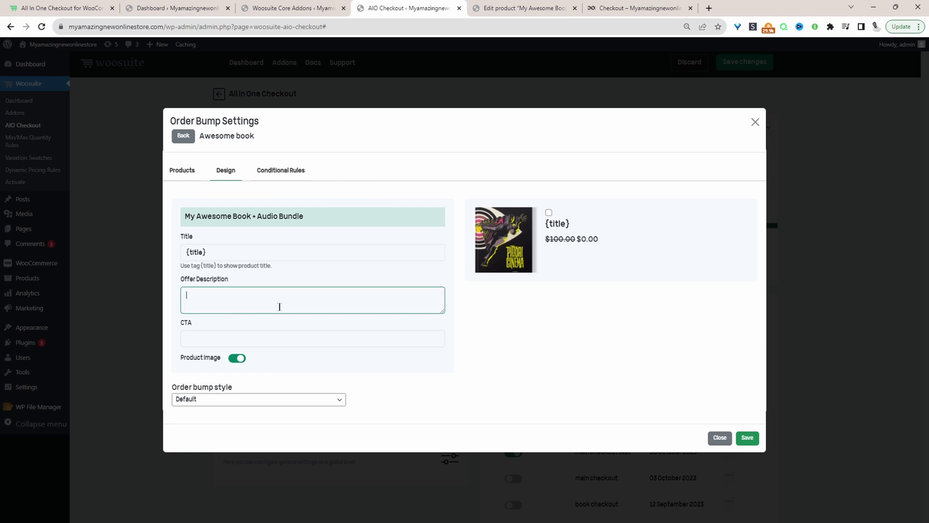
type("Upgrade to our dulex bunlde package and save 15% today.")
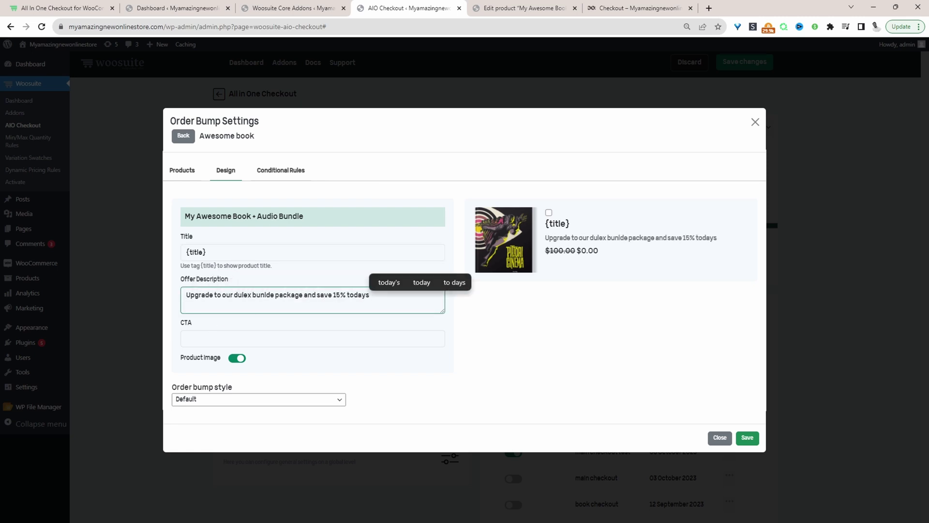
left_click(313, 338)
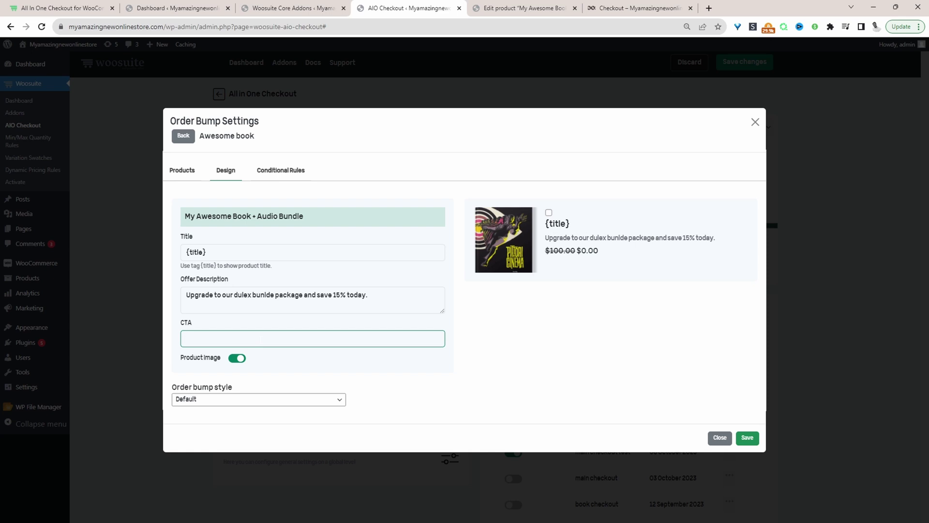
type("Yes I want this!")
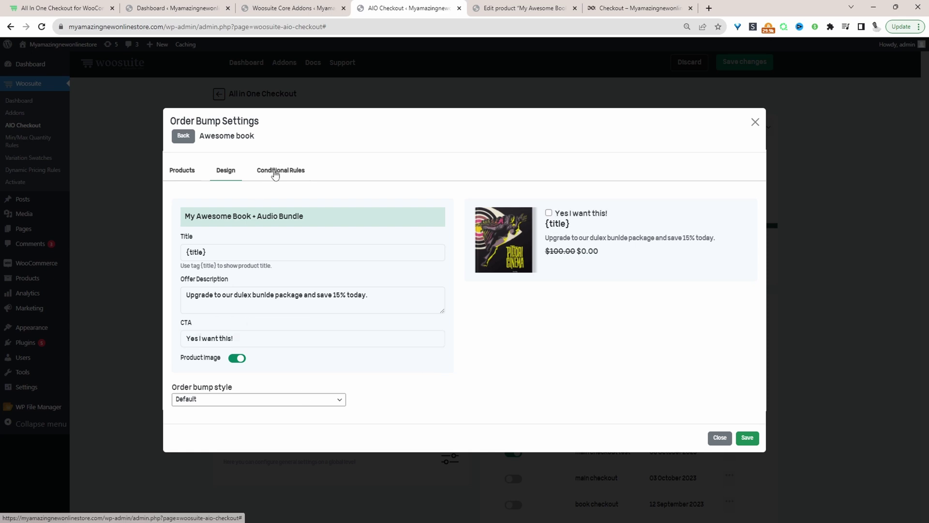
Add a Cart Category(s) matches Book trigger rule and save the bump.
left_click(274, 173)
left_click(299, 274)
left_click(264, 284)
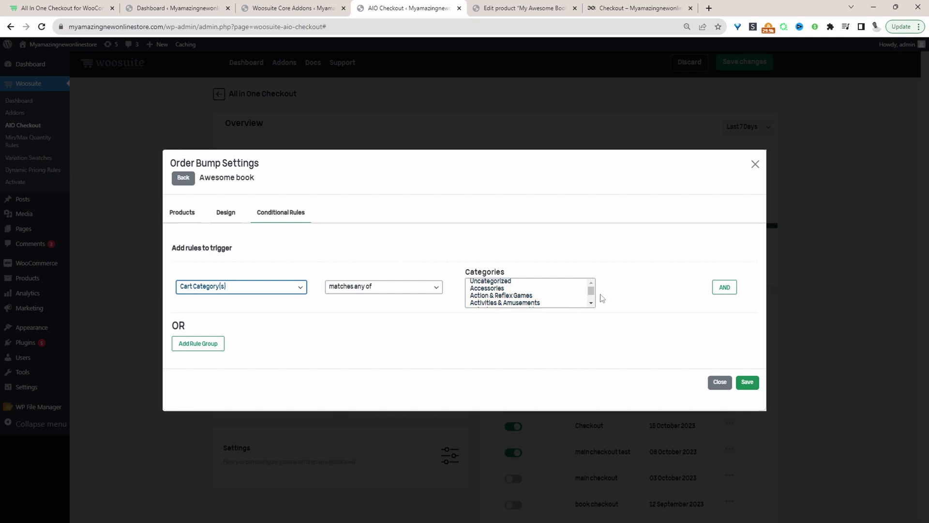
left_click(592, 304)
left_click(592, 303)
left_click_drag(593, 309, 593, 308)
left_click(750, 383)
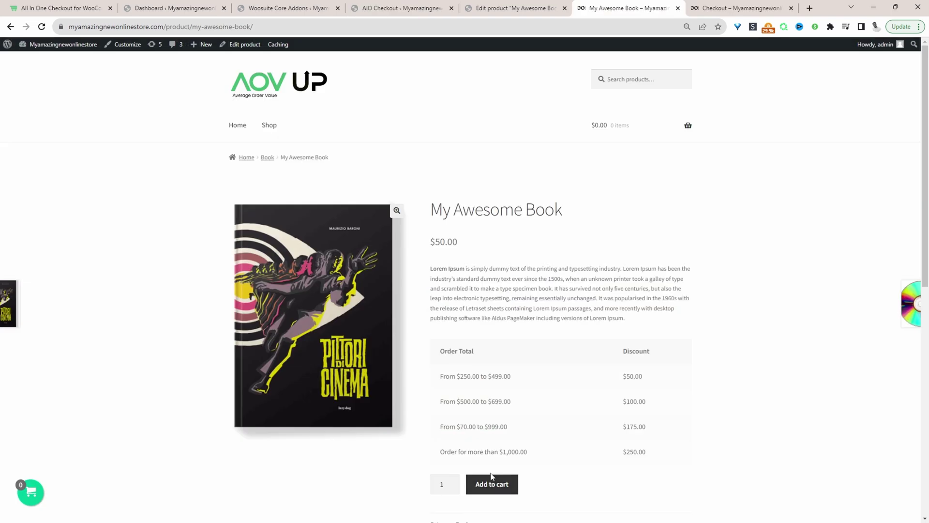
Add My Awesome Book to the cart, check out, and accept the $85.00 bundle bump.
left_click(493, 483)
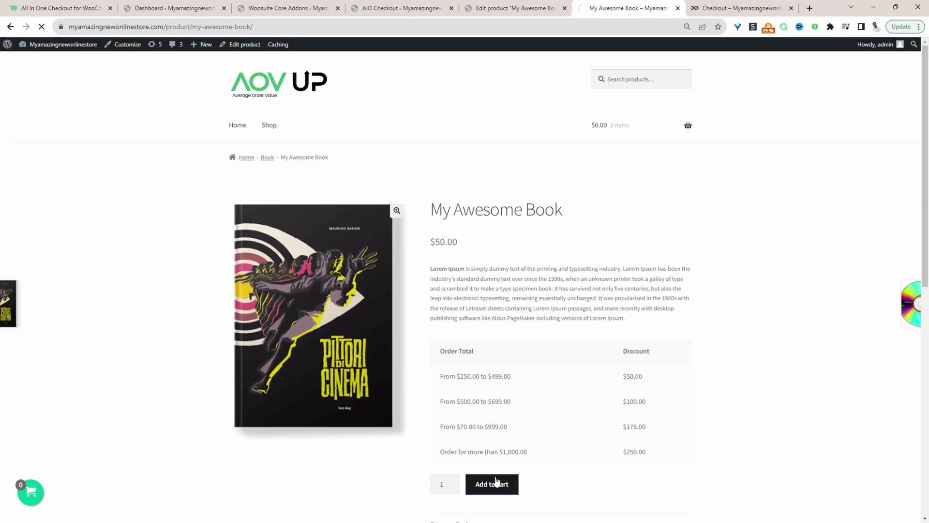
left_click(98, 489)
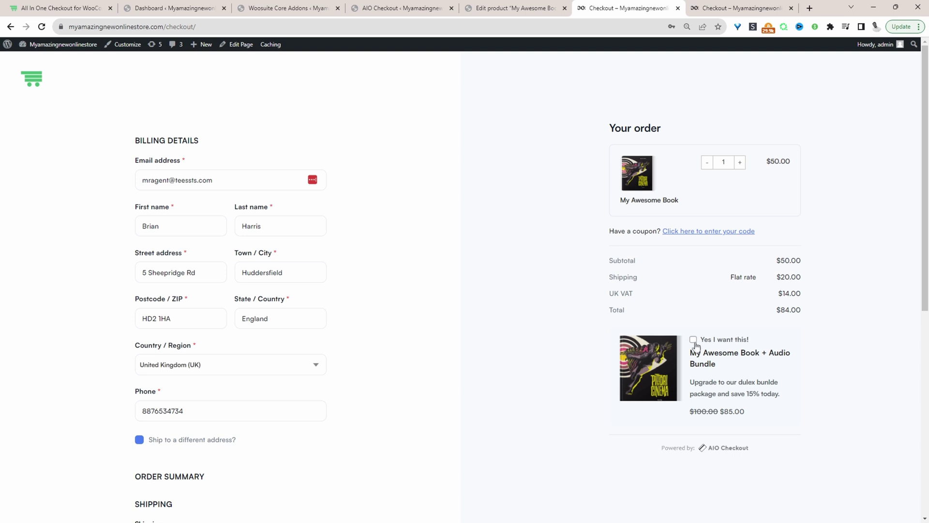
left_click(706, 415)
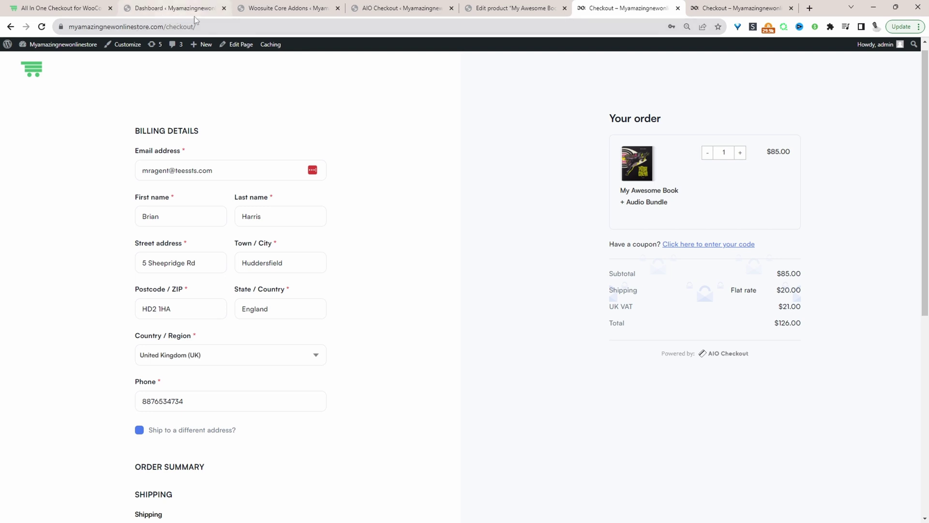
Return to the AIO Checkout admin and browse its Campaigns list.
left_click(140, 8)
left_click(402, 8)
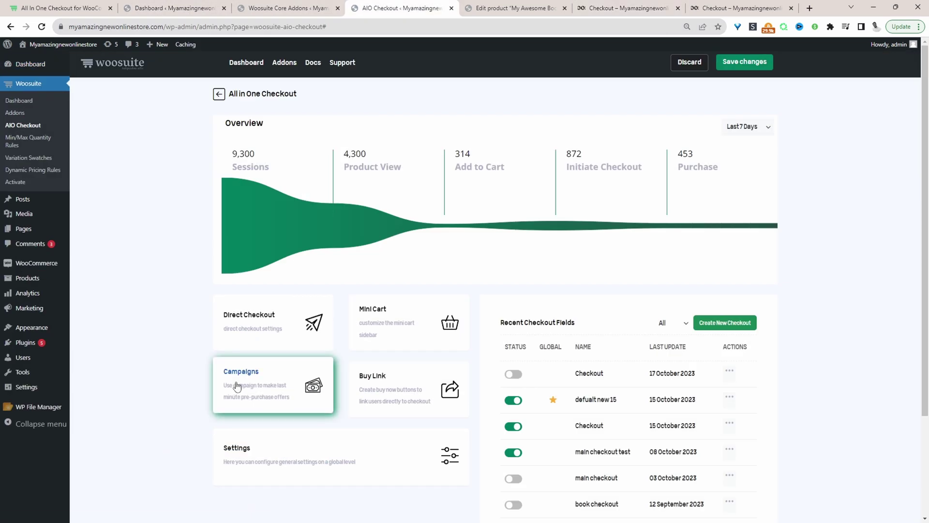
left_click(249, 380)
scroll(461, 313, "down", 2)
scroll(462, 312, "down", 3)
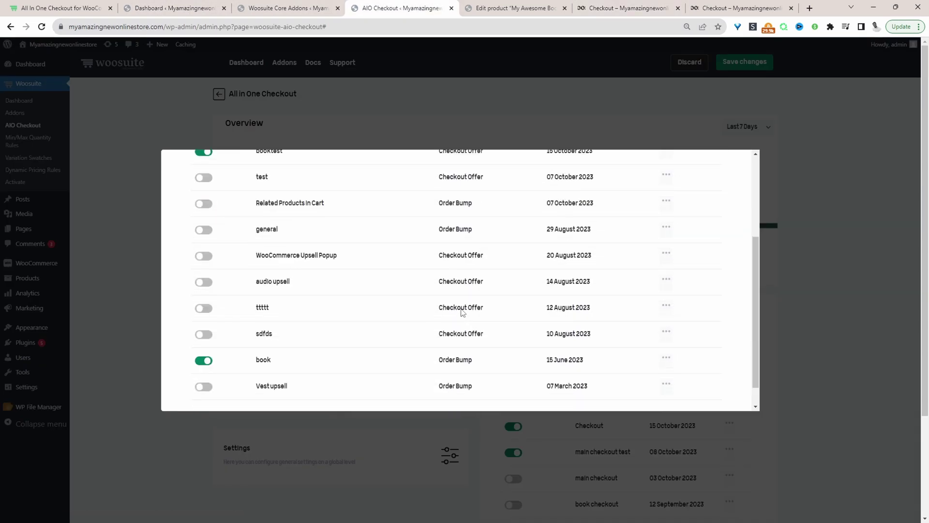
scroll(460, 319, "up", 4)
scroll(454, 353, "up", 1)
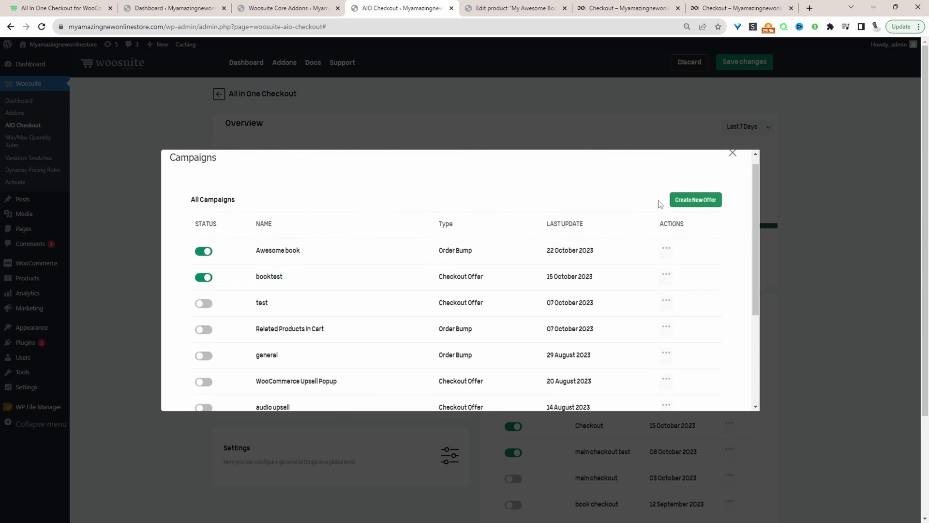
Preview then cancel a new offer, and open the booktest campaign's settings instead.
left_click(692, 205)
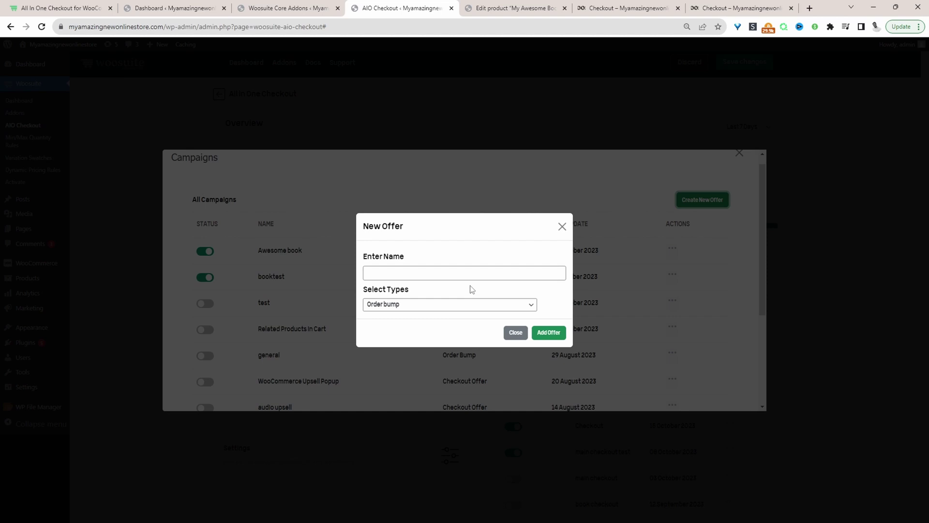
left_click(390, 305)
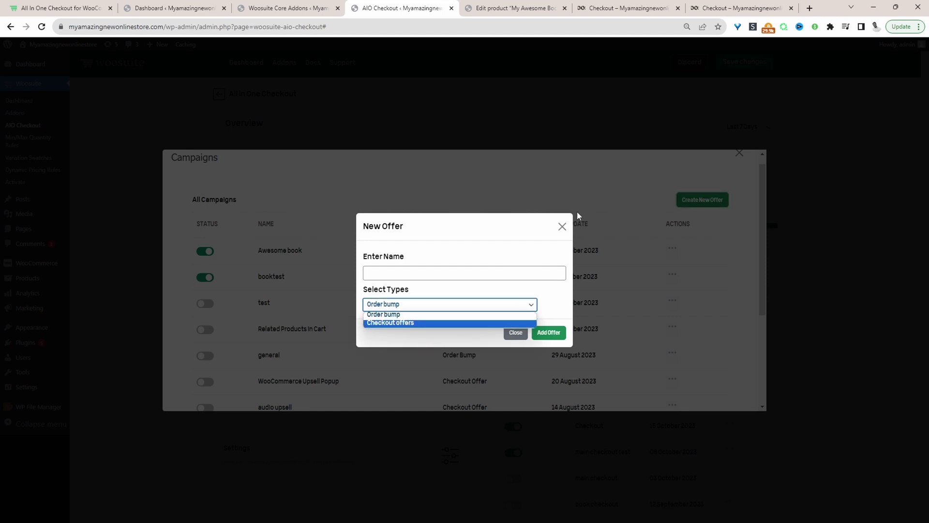
left_click(562, 227)
left_click(283, 284)
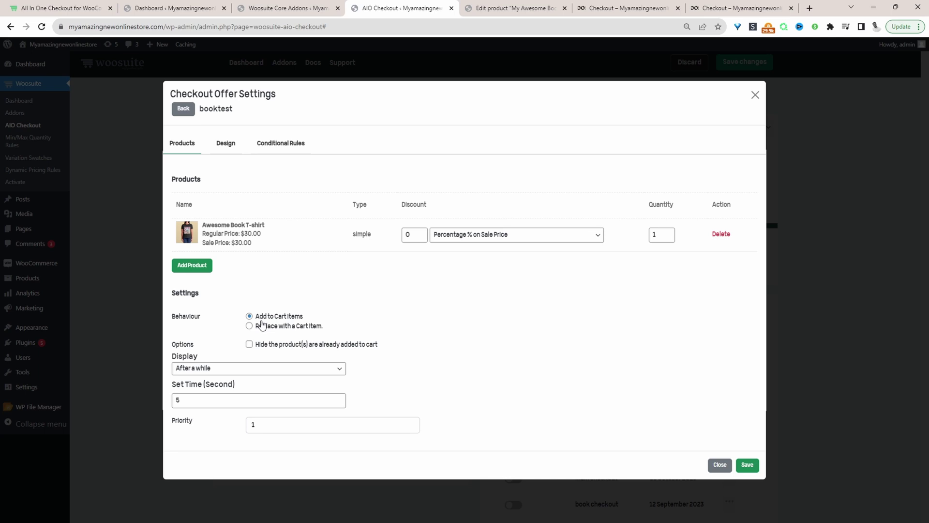
Keep the booktest popup's 'After a while' 5-second display timing and review its design.
left_click(193, 369)
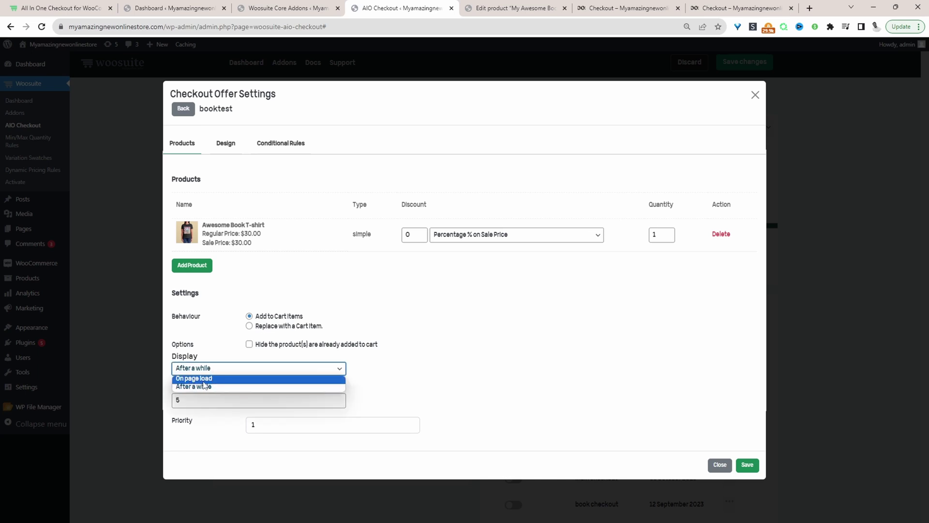
left_click(404, 378)
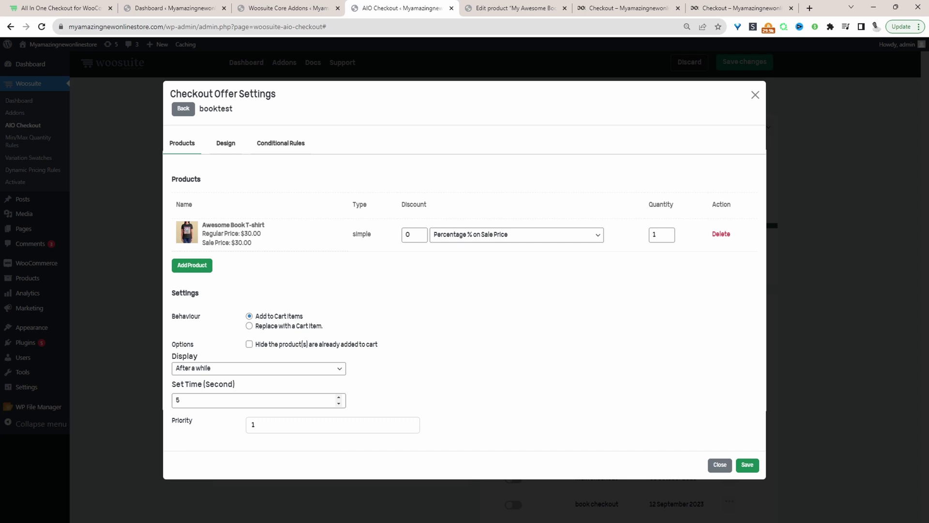
left_click(223, 147)
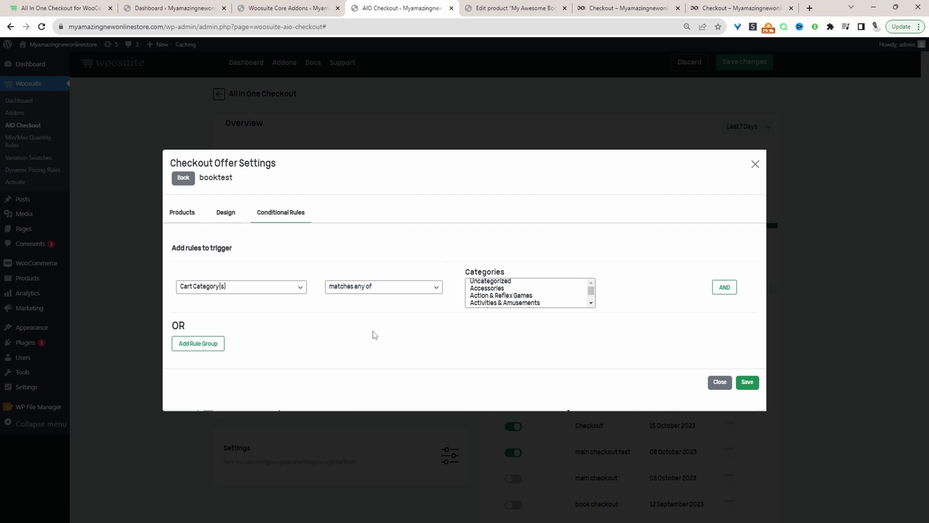
Close the booktest offer settings and return to the checkout page showing the $85.00 Audio Bundle bump.
left_click(755, 164)
key("ctrl+6")
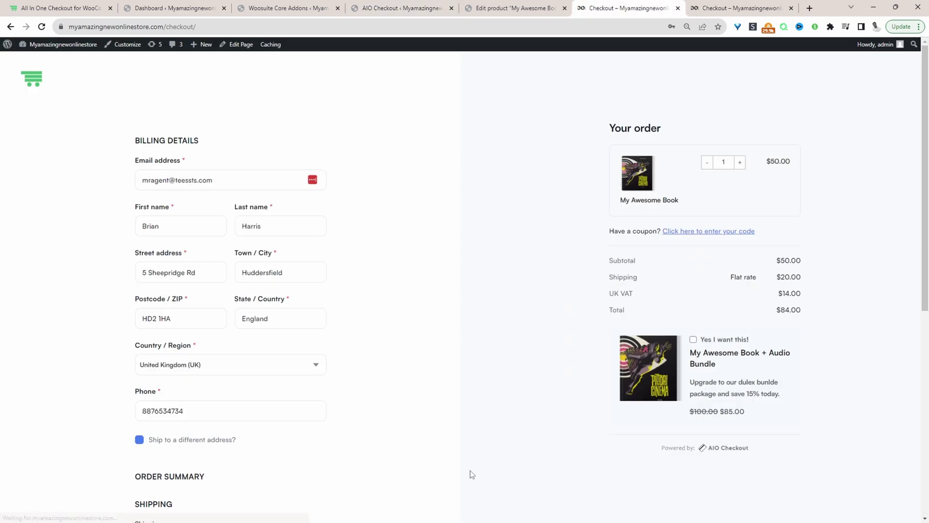